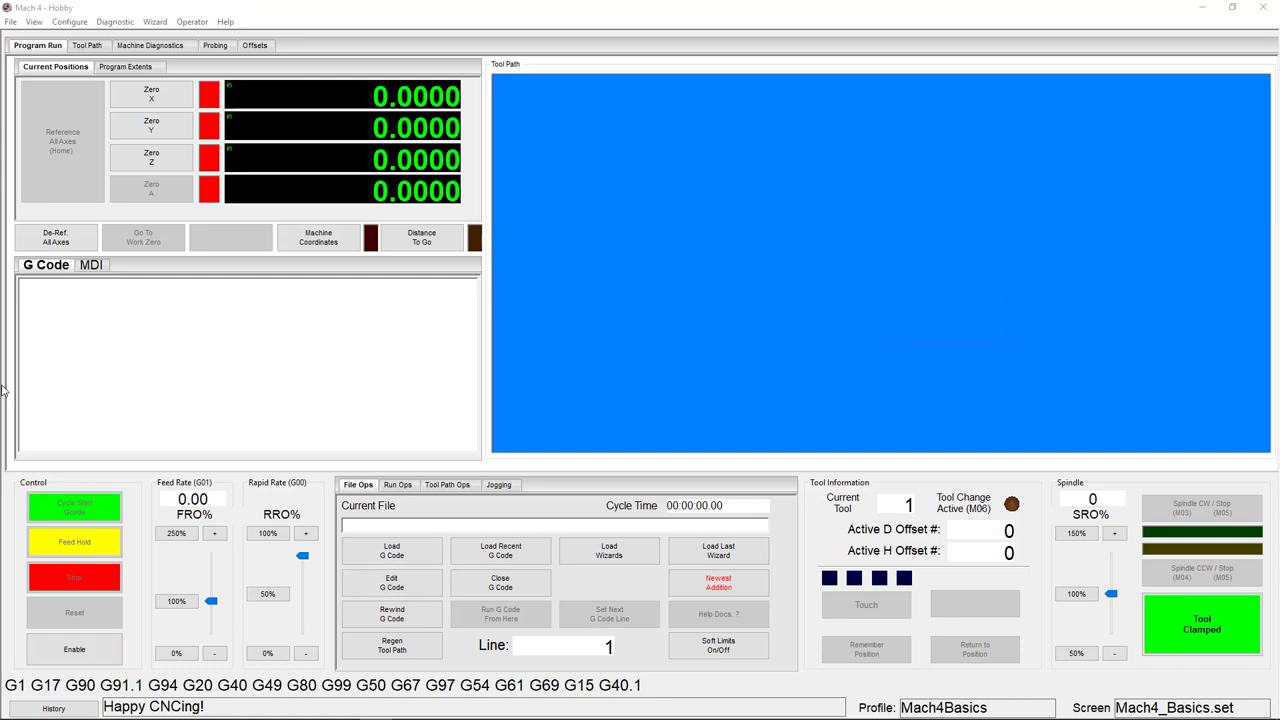
# Switch to the MDI tab and put the cursor in the G00 X1 Y1 command line
pyautogui.click(102, 267)
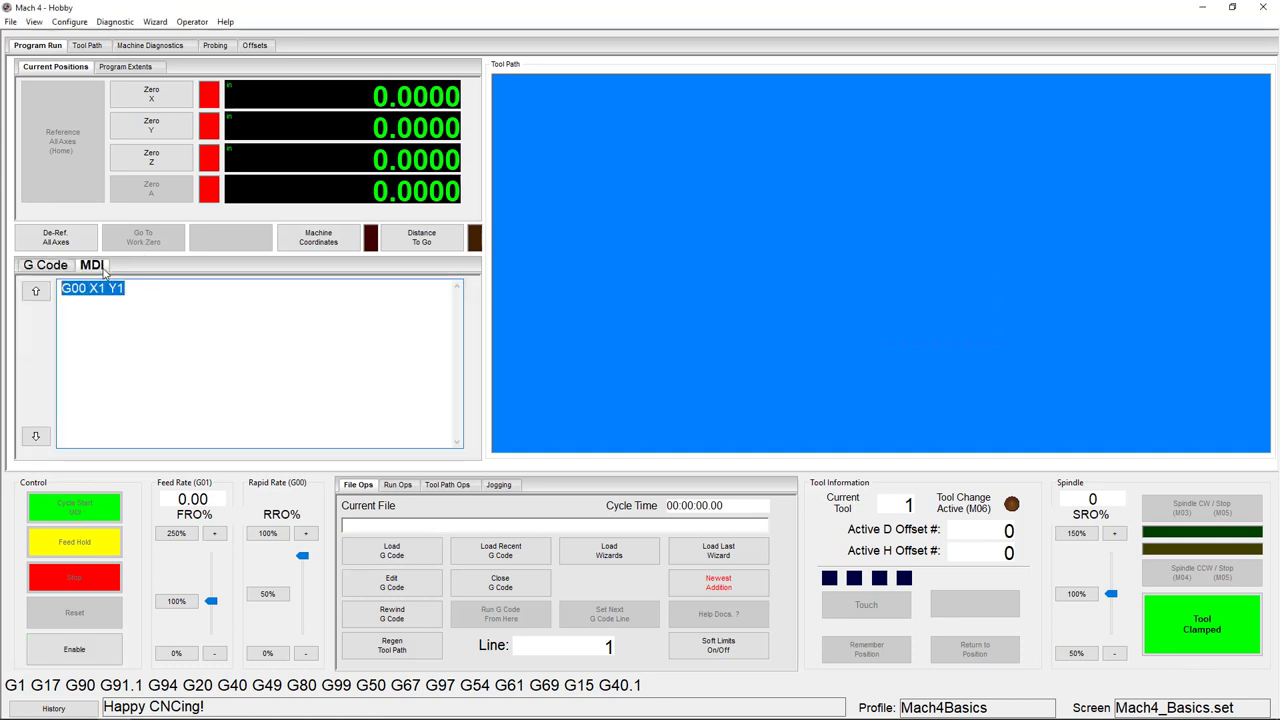
pyautogui.click(191, 290)
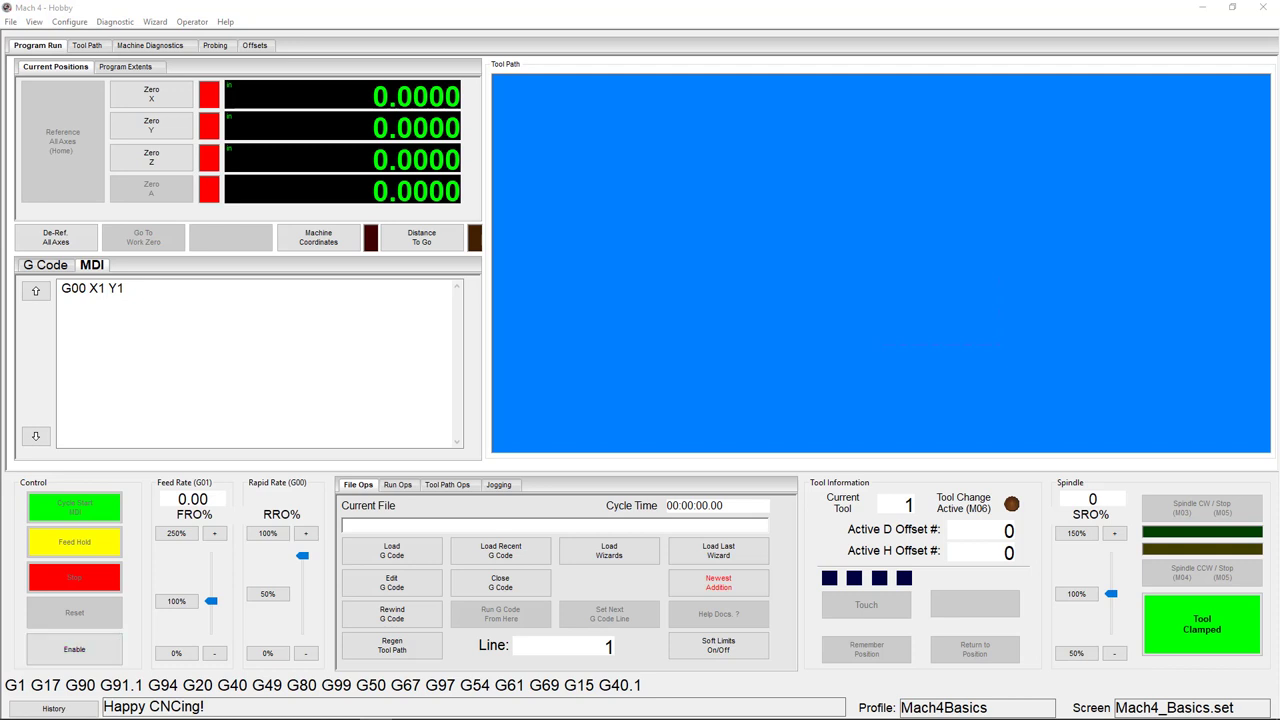
pyautogui.click(80, 649)
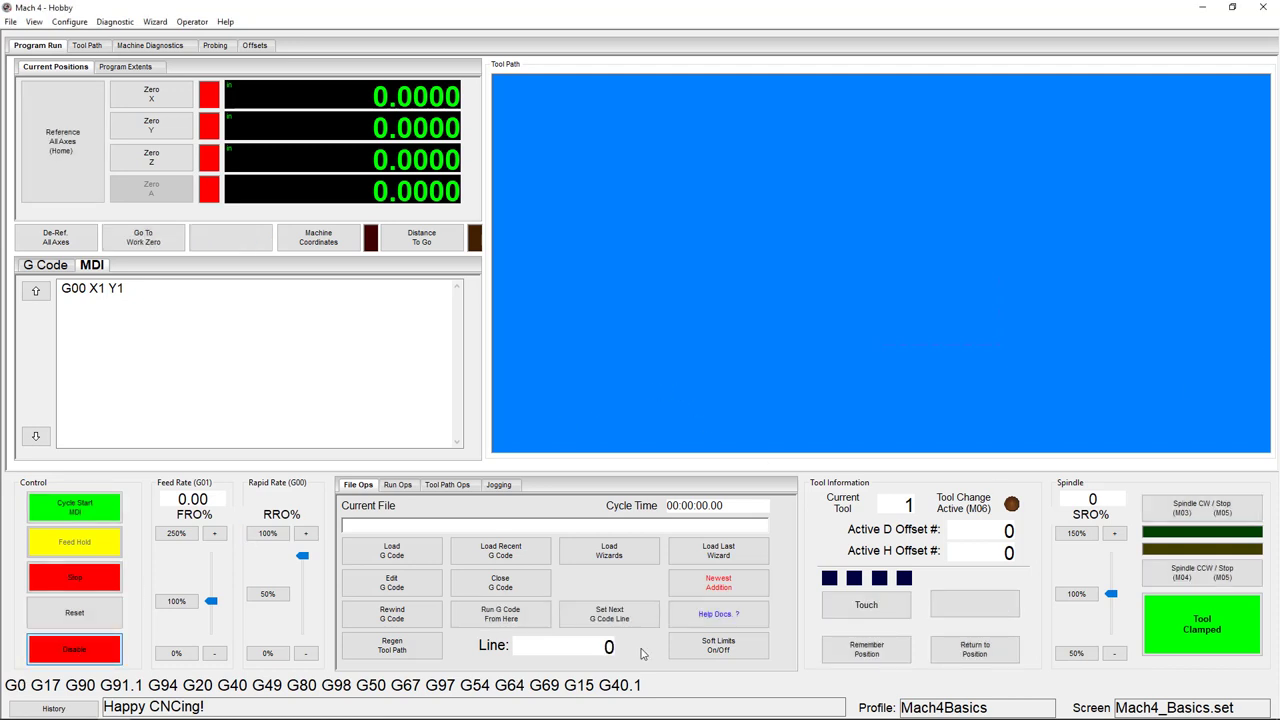
pyautogui.click(714, 617)
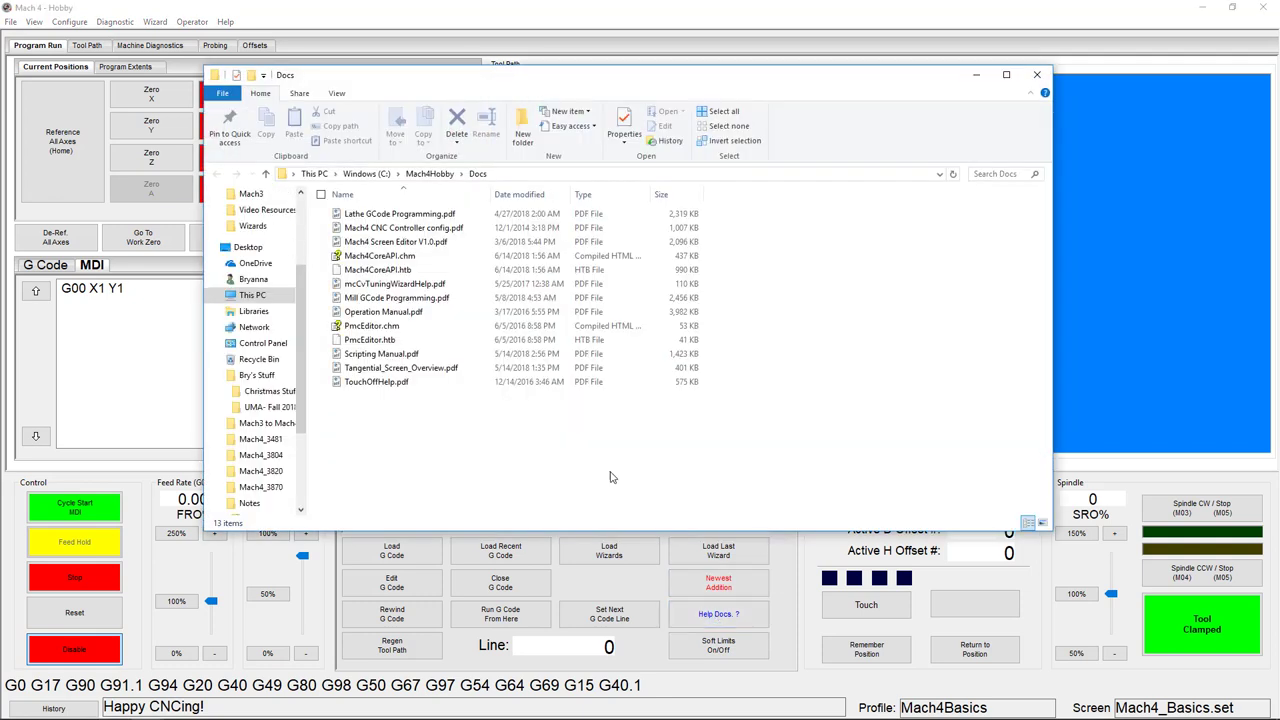
pyautogui.click(410, 298)
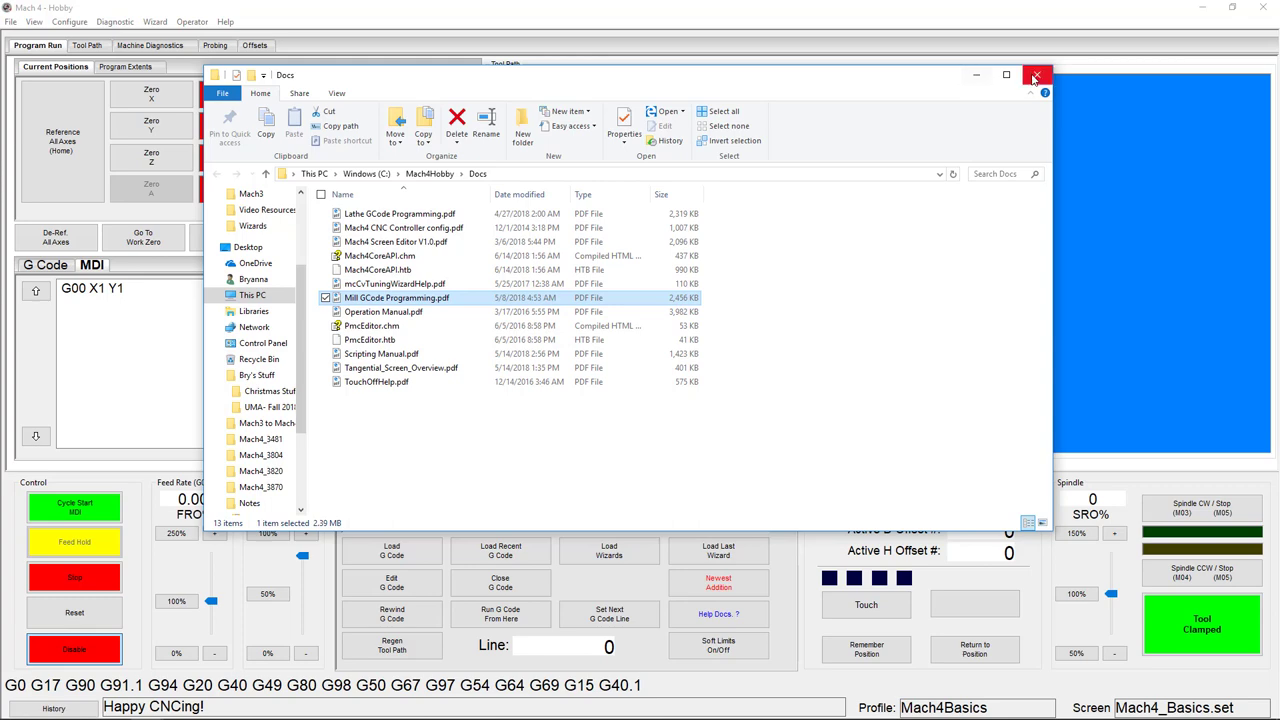
pyautogui.click(1037, 74)
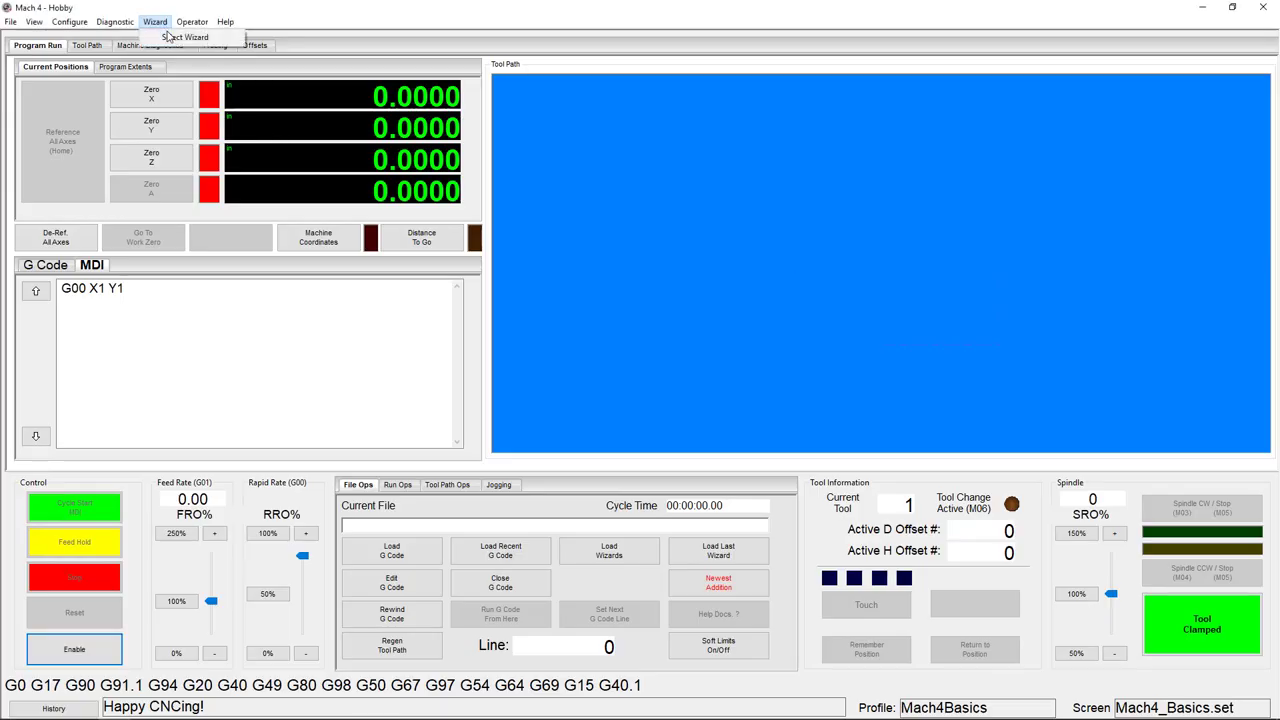
# Load ModalWizard from the wizard list and move its Modal G Codes window to the upper right
pyautogui.click(170, 37)
pyautogui.scroll(-3, 640, 370)
pyautogui.click(624, 372)
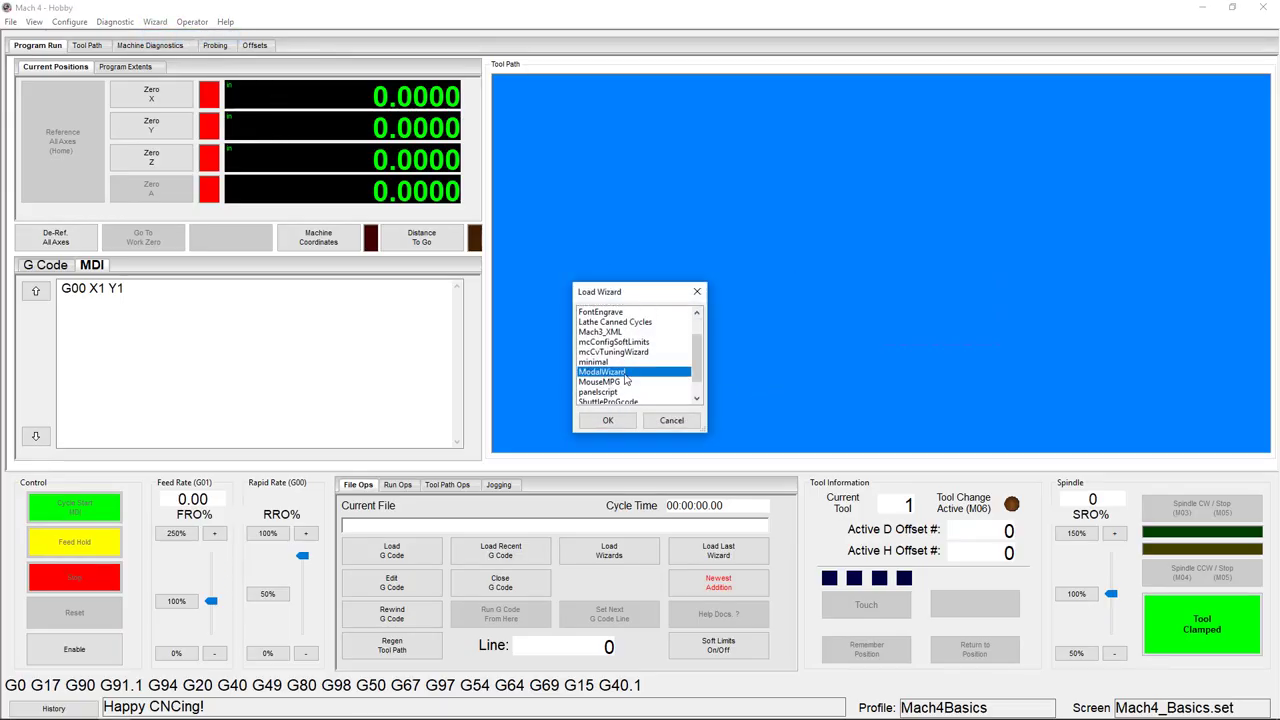
pyautogui.click(607, 420)
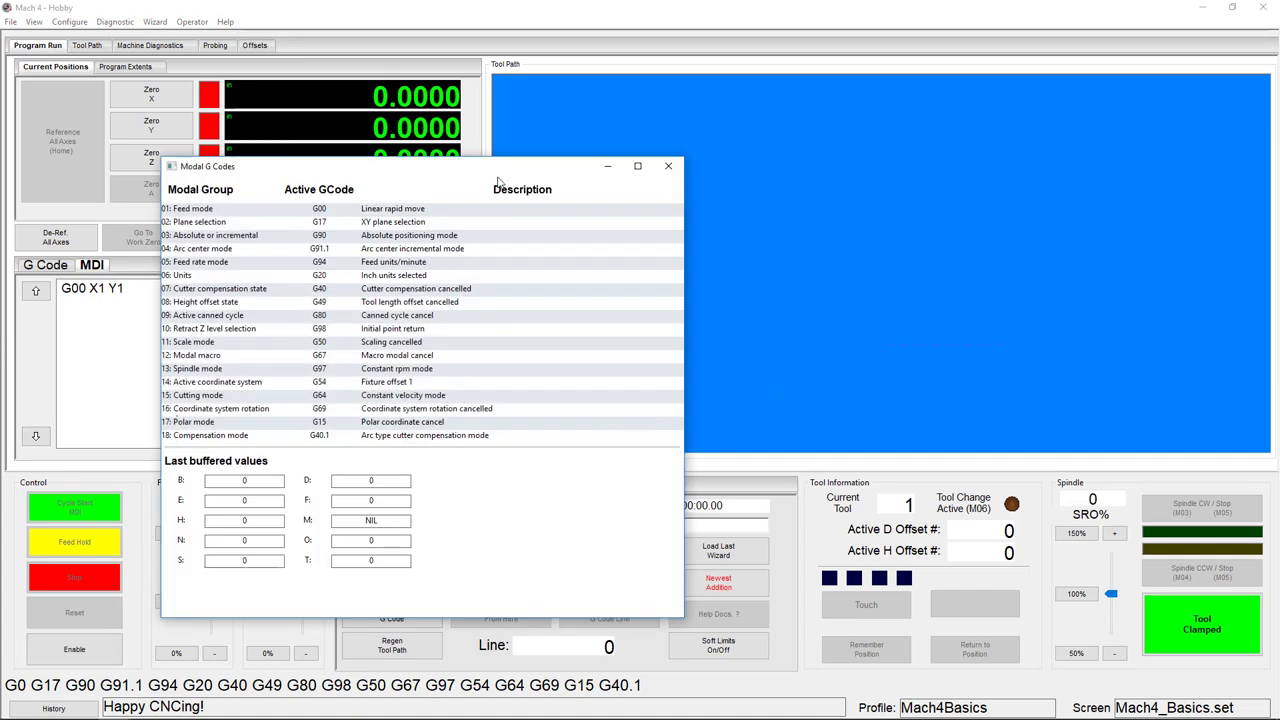
pyautogui.moveTo(497, 180); pyautogui.dragTo(816, 69)
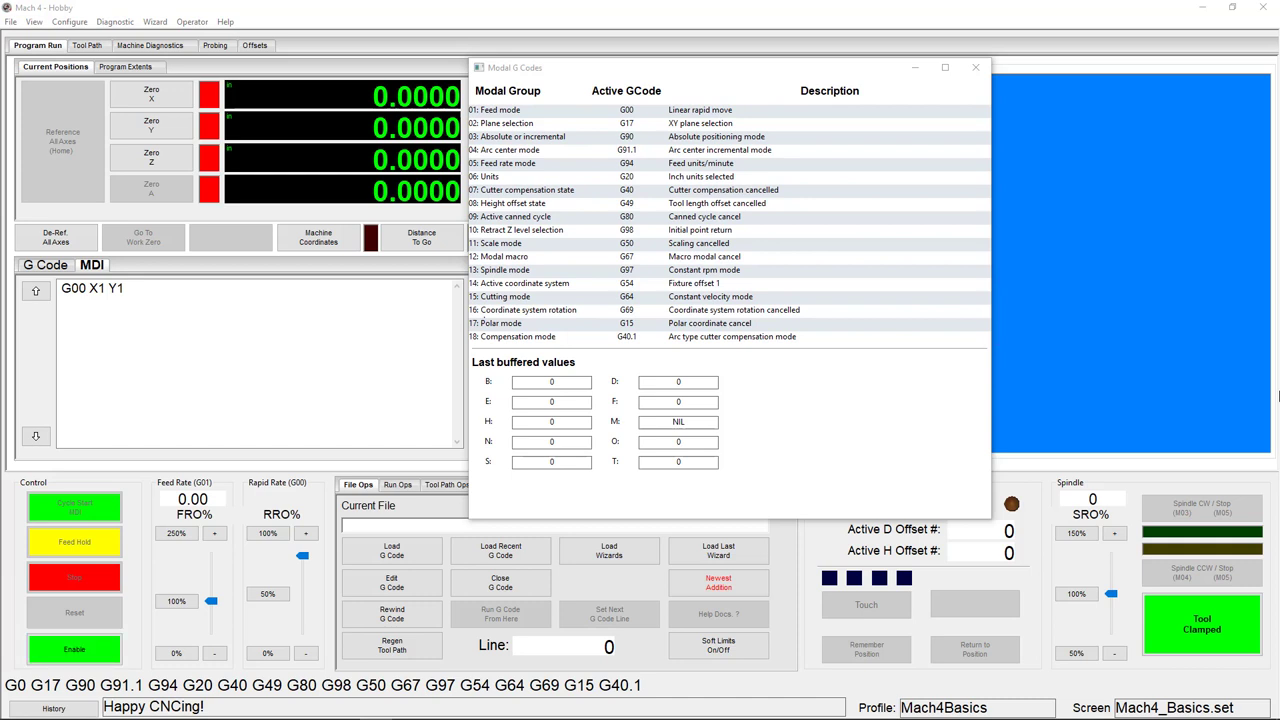
# Change the MDI line to G01 X1 Y1, enable the machine and run it
pyautogui.click(87, 288)
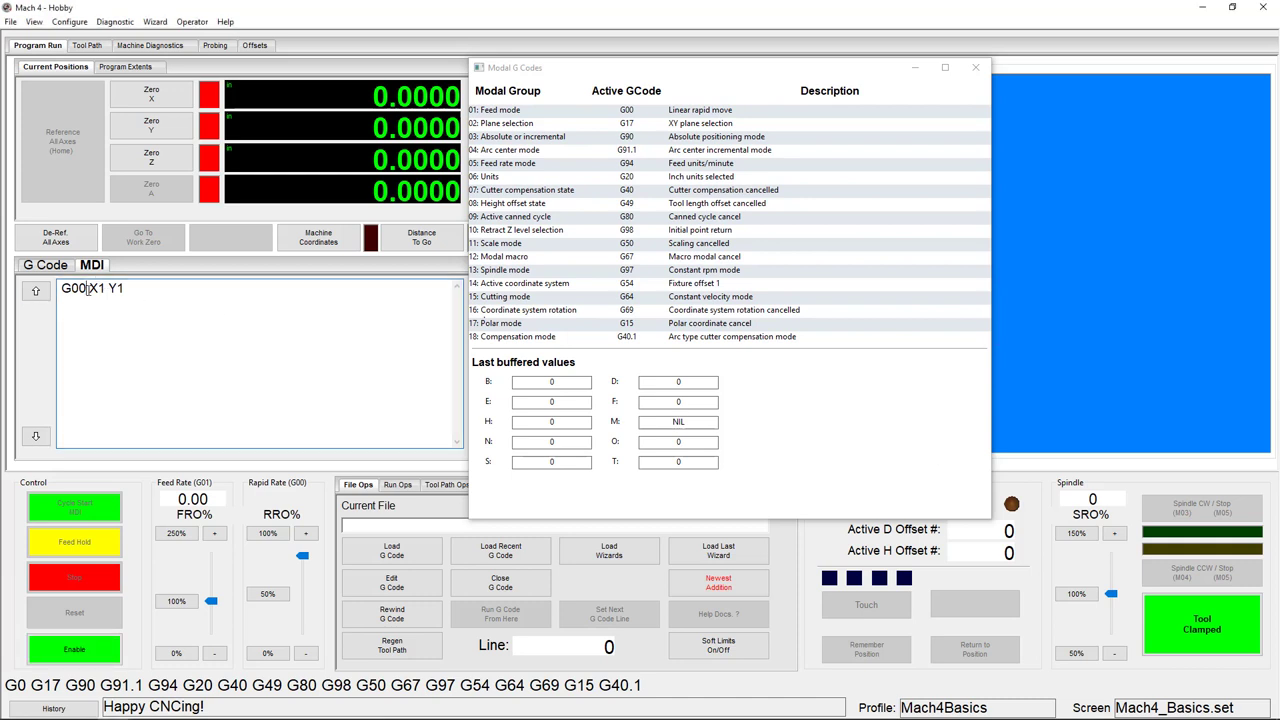
pyautogui.press('BackSpace')
pyautogui.write('1')
pyautogui.click(74, 649)
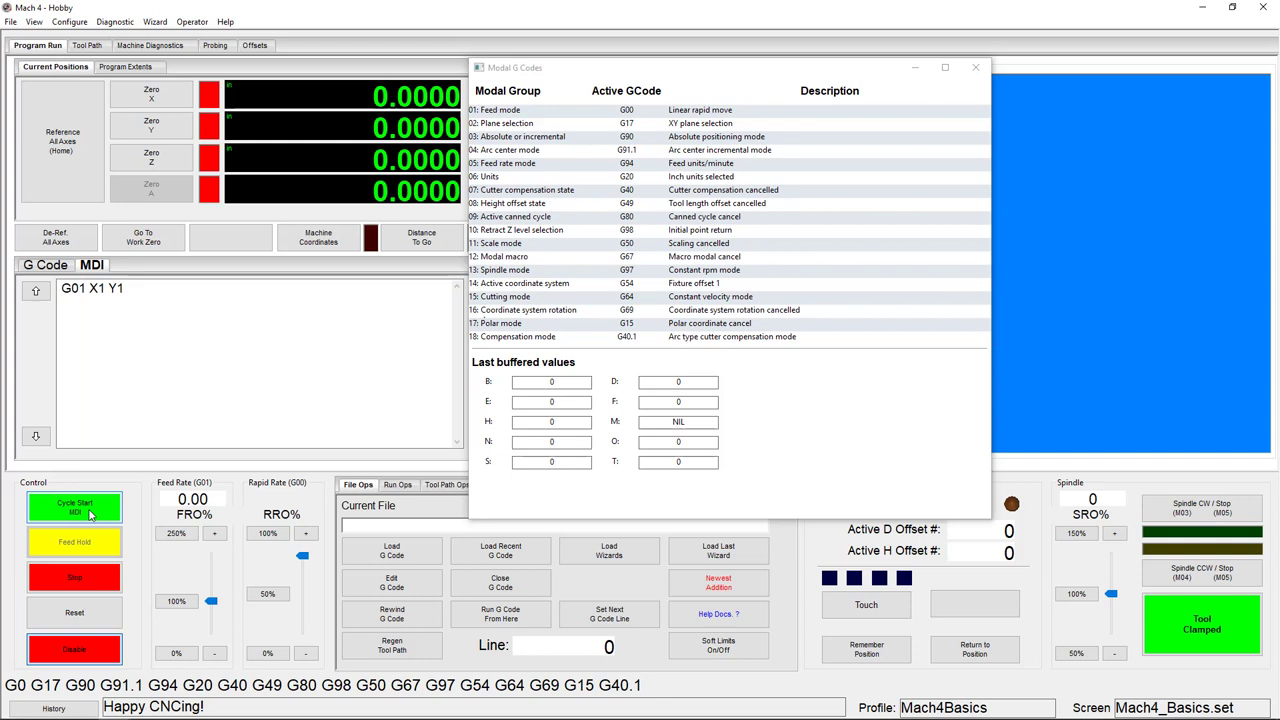
pyautogui.click(90, 514)
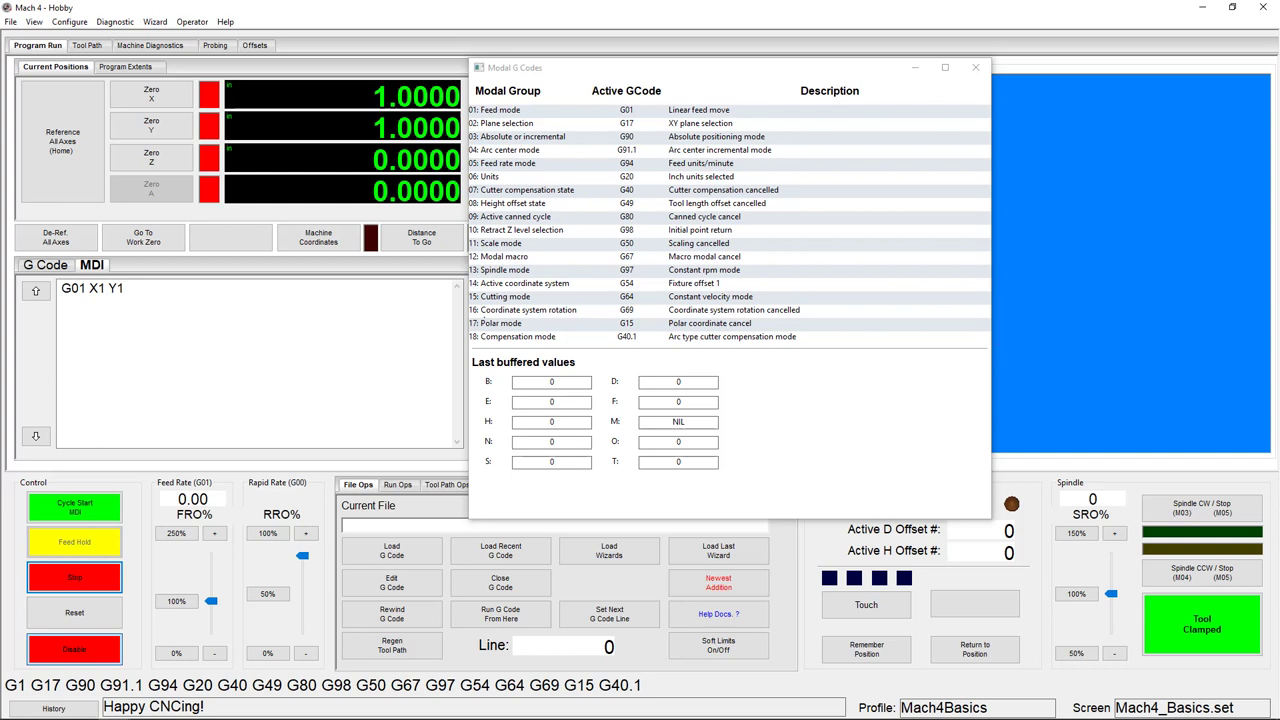
pyautogui.click(146, 297)
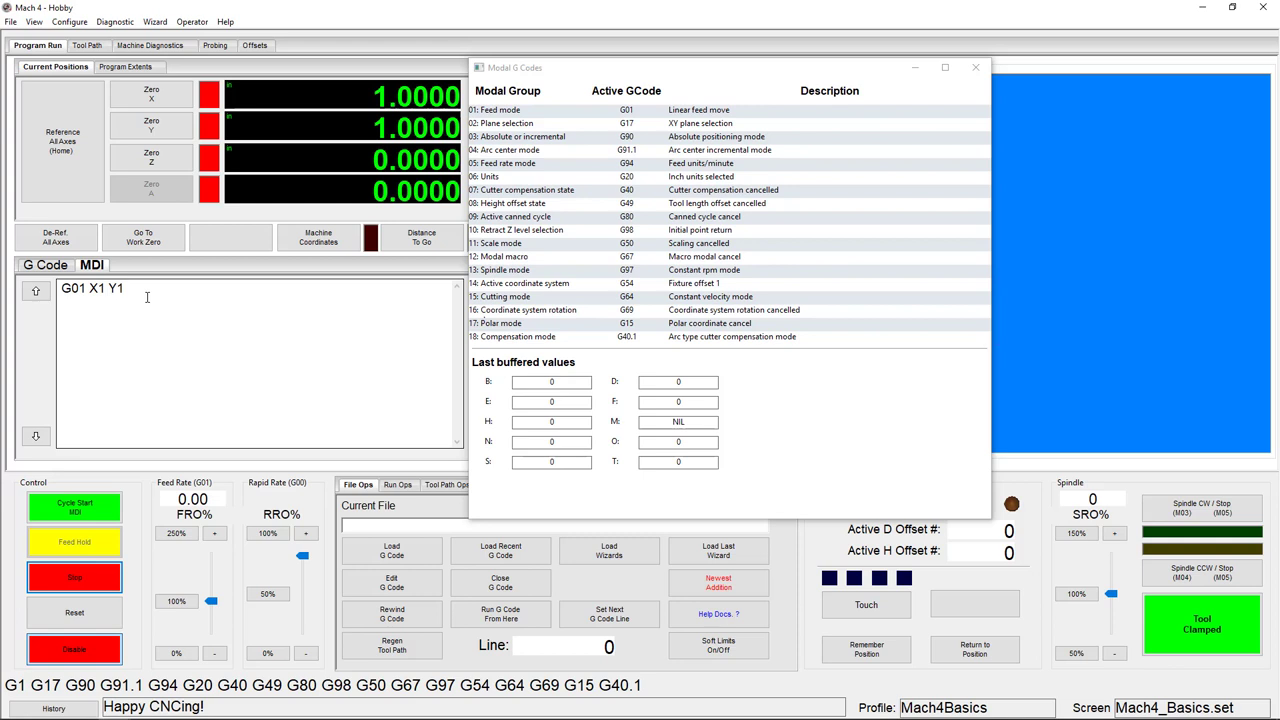
pyautogui.click(138, 290)
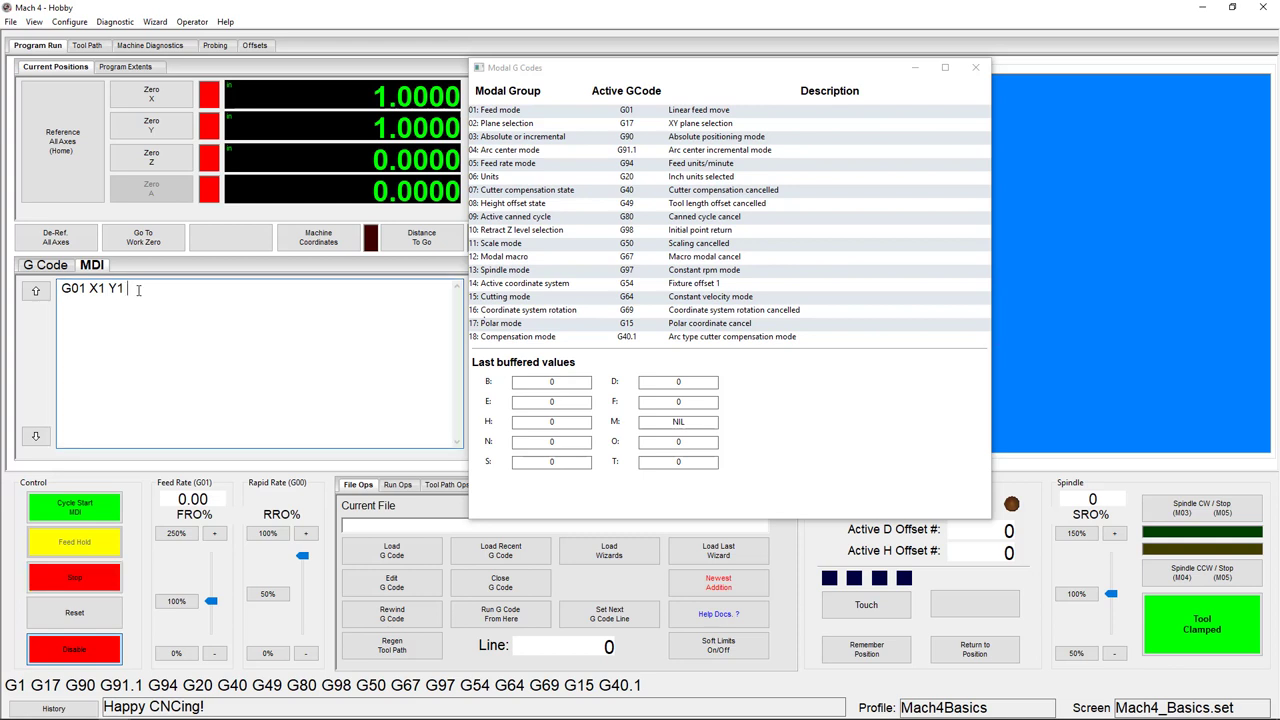
pyautogui.write('F10')
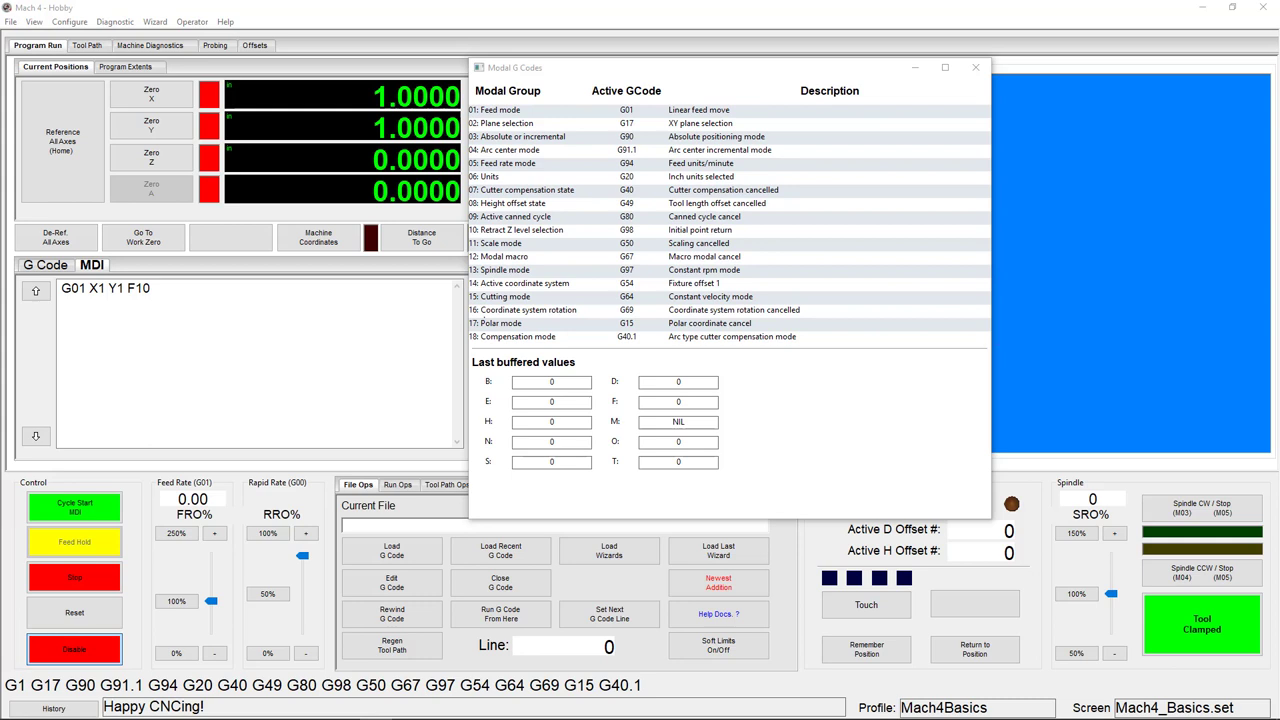
# Load Mach_Warmup (2).tap and display its listing in the G Code tab
pyautogui.click(392, 550)
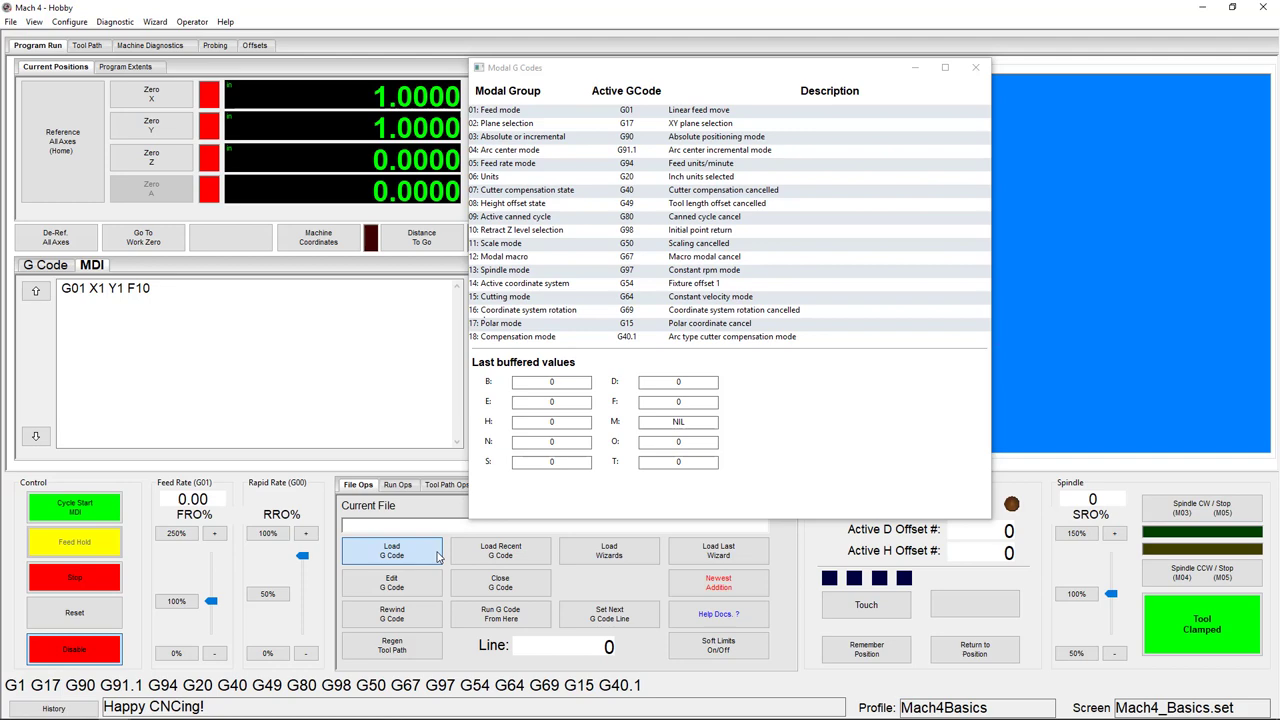
pyautogui.scroll(-5, 359, 300)
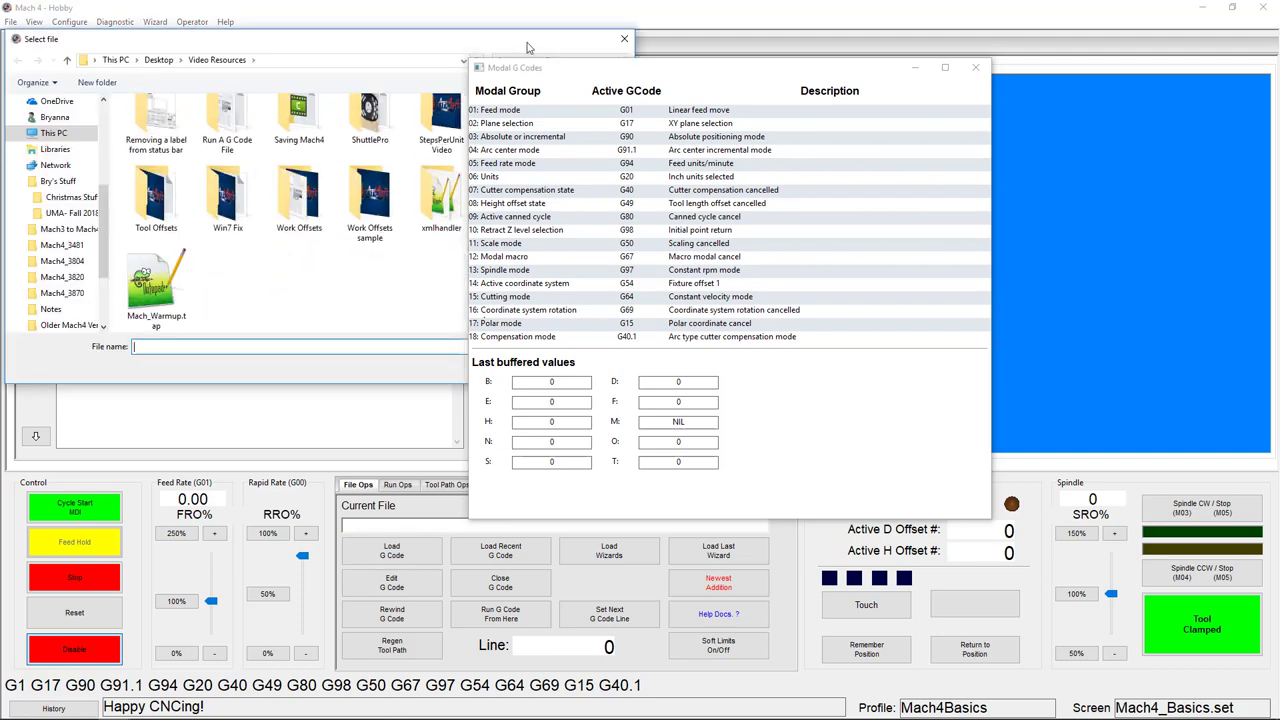
pyautogui.moveTo(530, 47); pyautogui.dragTo(335, 87)
pyautogui.click(380, 235)
pyautogui.click(331, 406)
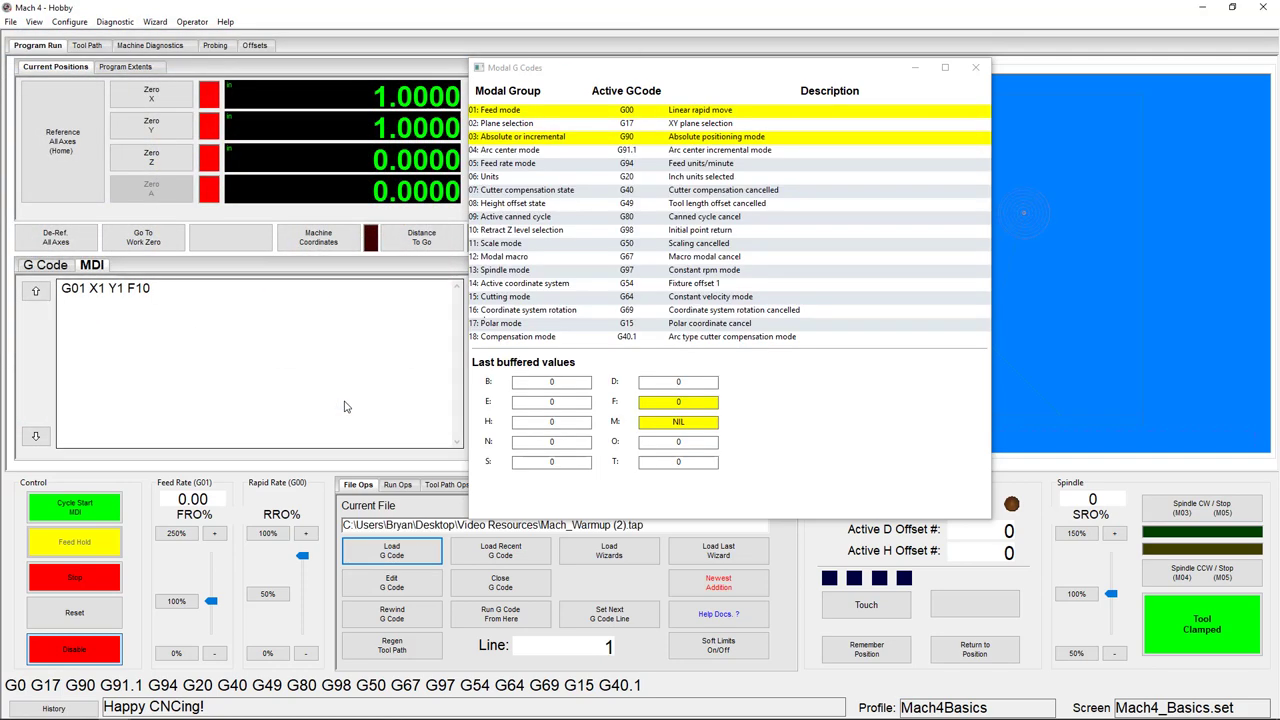
pyautogui.click(57, 268)
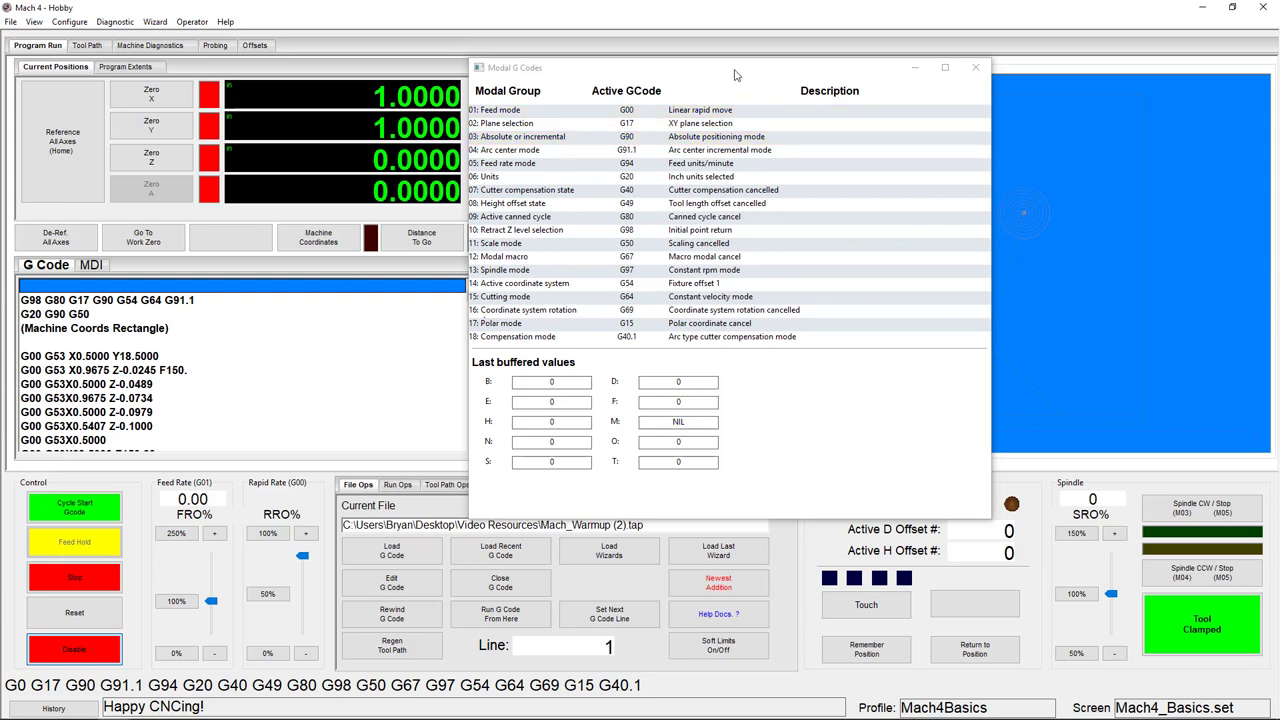
# Move the Modal G Codes window aside and Cycle Start the warm-up program
pyautogui.moveTo(737, 75)
pyautogui.mouseDown()
pyautogui.moveTo(231, 90)
pyautogui.moveTo(762, 72)
pyautogui.moveTo(747, 74)
pyautogui.mouseUp()
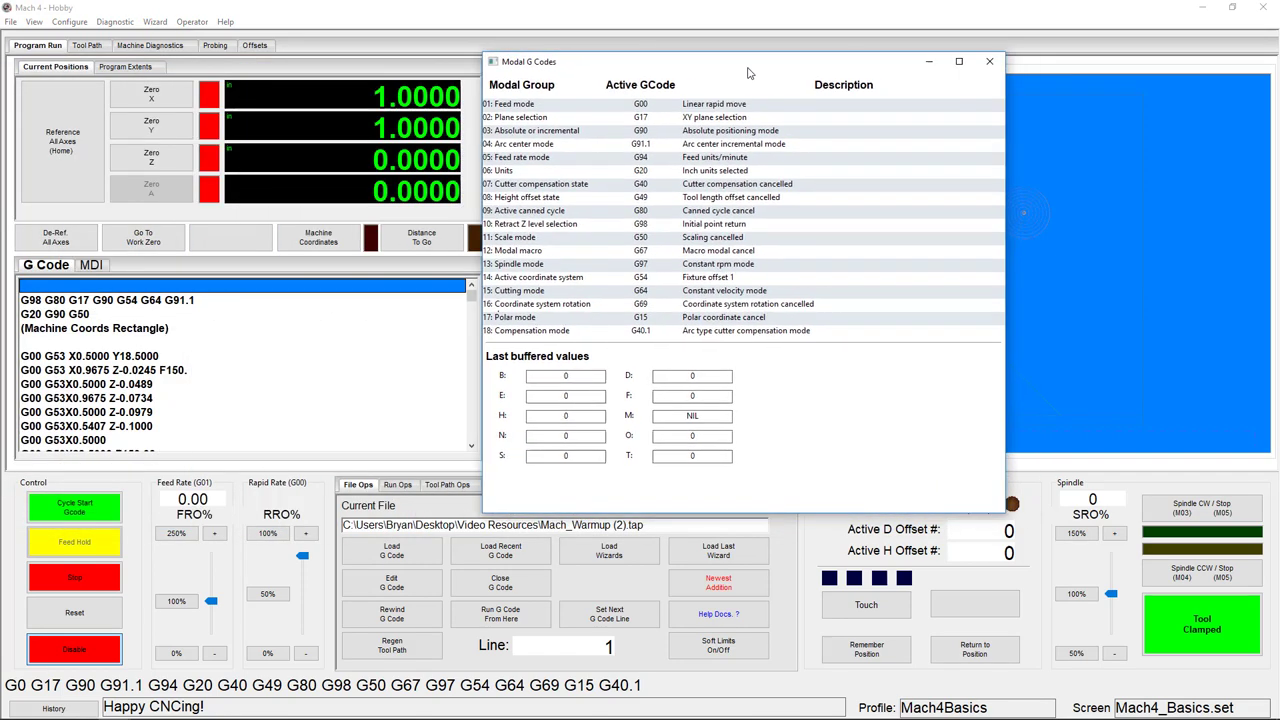
pyautogui.click(78, 512)
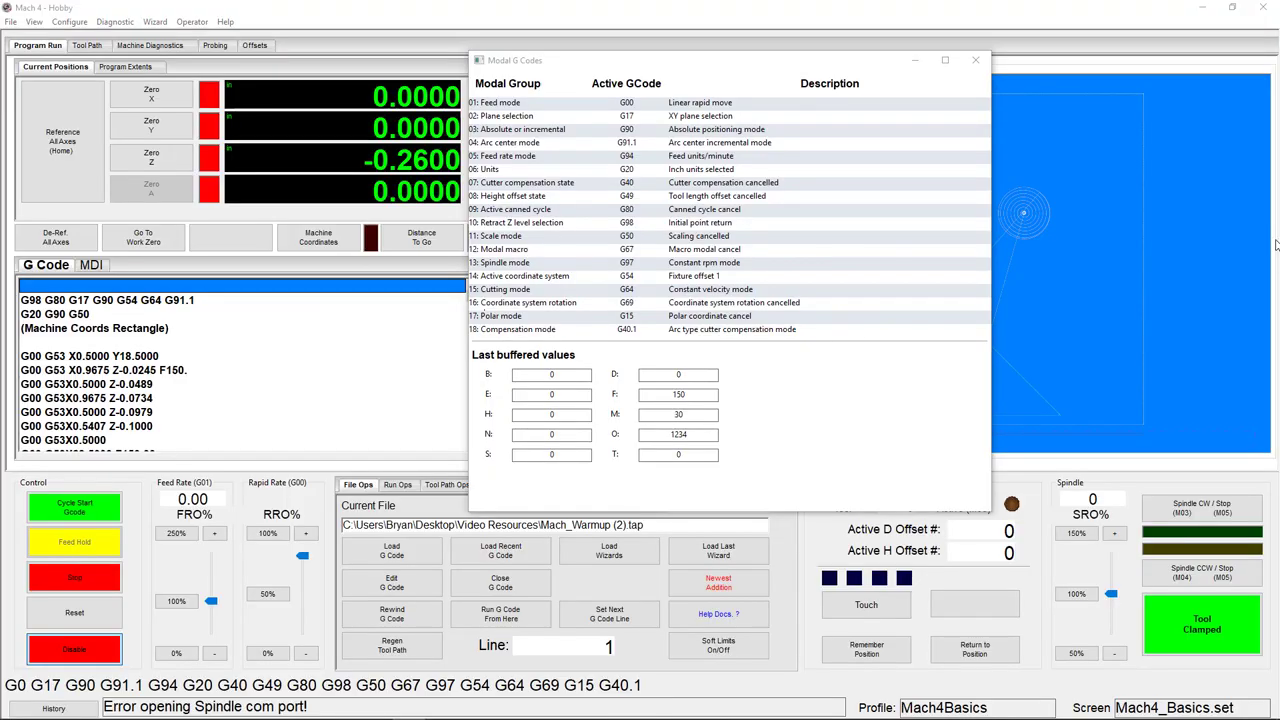
# Reset the controller to clear the buffered values, then close the Modal G Codes window
pyautogui.click(88, 618)
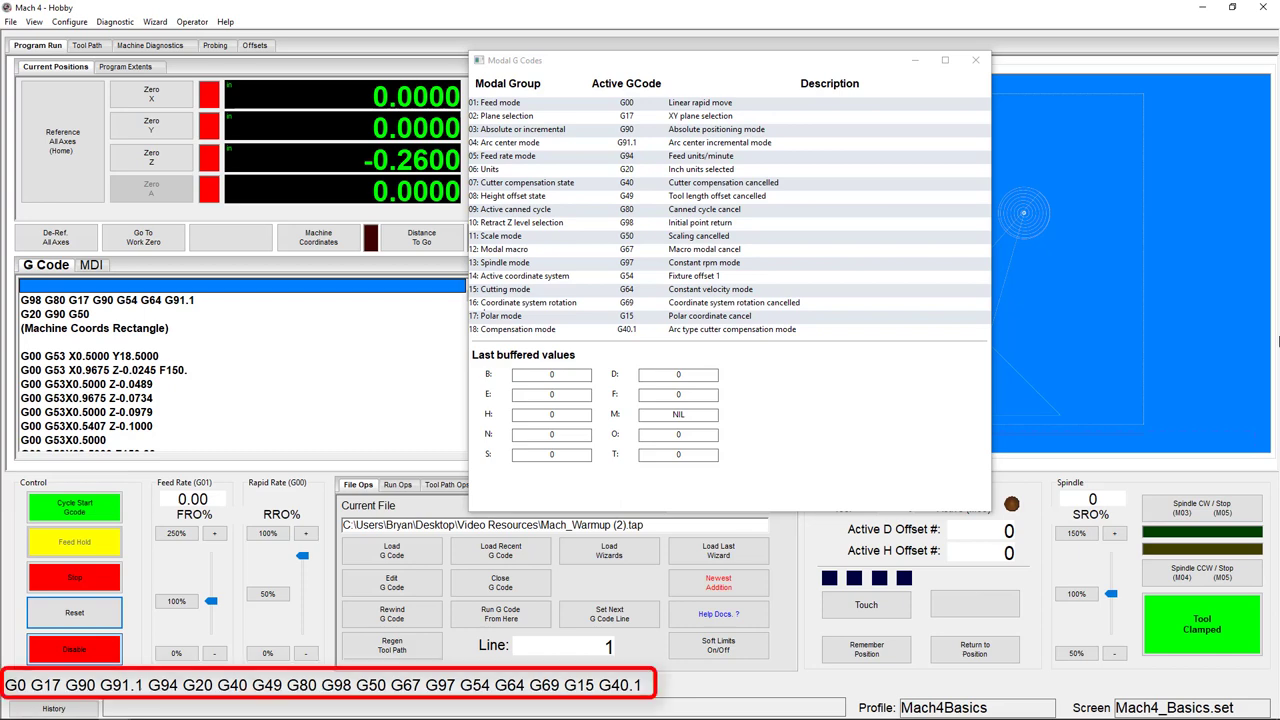
pyautogui.click(975, 62)
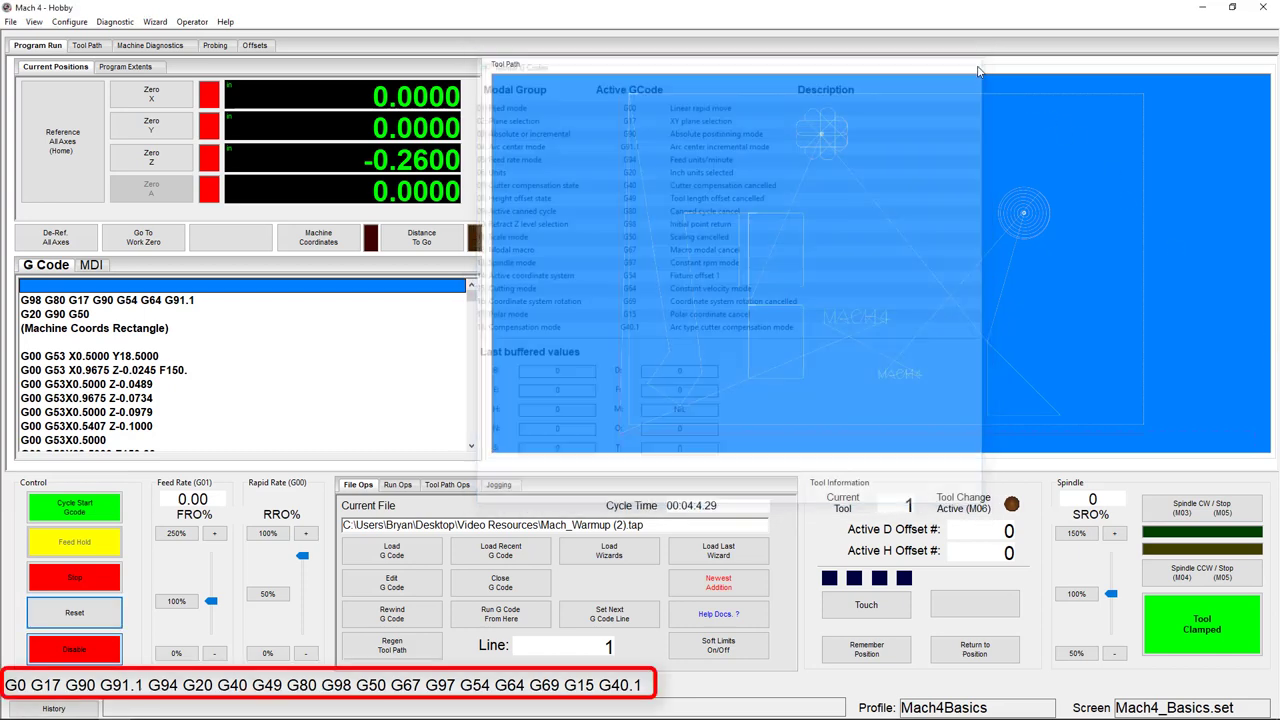
# Disable the machine, then bring up the link options for ModalWizard.mcs in Chrome
pyautogui.click(96, 652)
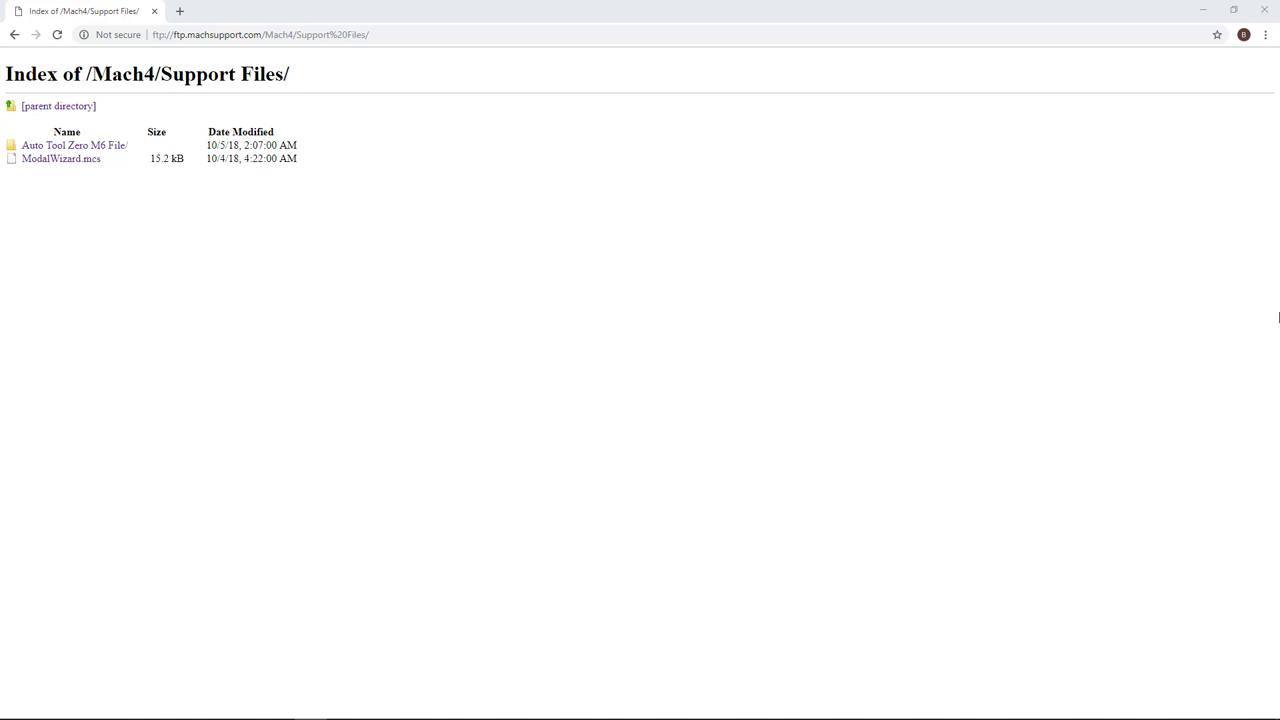
pyautogui.rightClick(96, 162)
# Save ModalWizard.mcs via Save link as, targeting C:\Mach4Hobby\Wizards
pyautogui.click(149, 230)
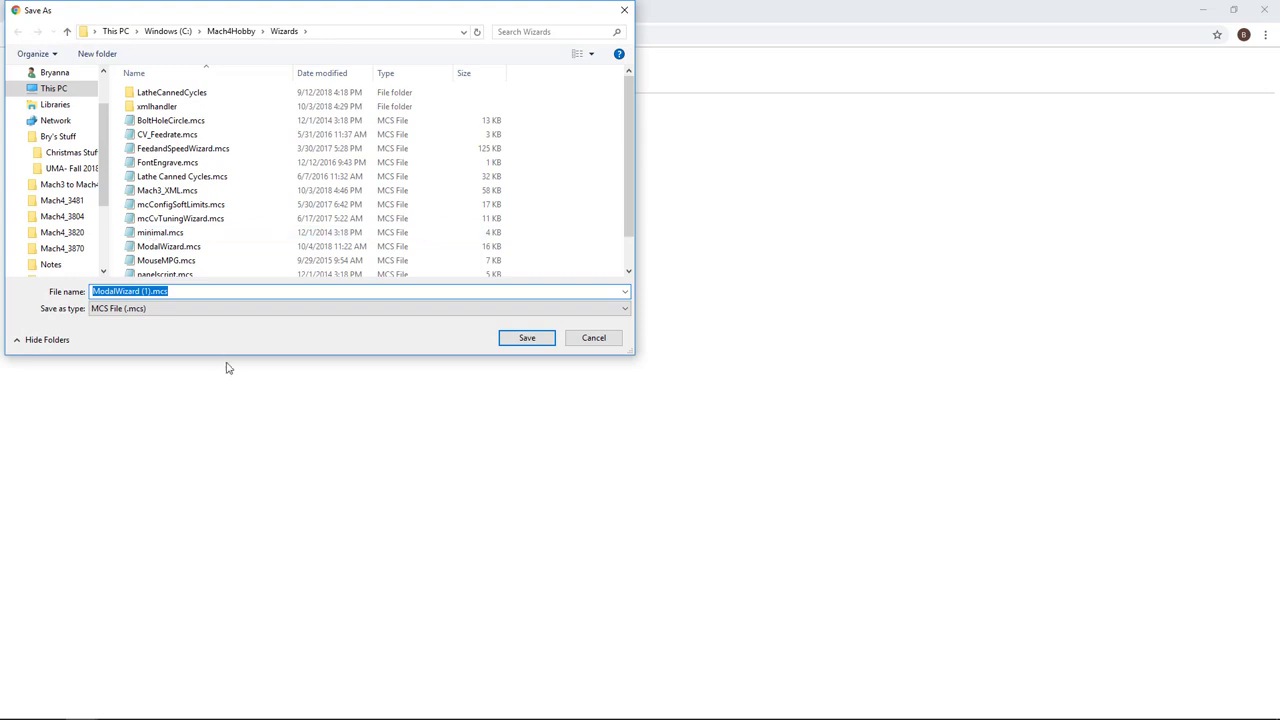
pyautogui.click(55, 89)
pyautogui.doubleClick(200, 238)
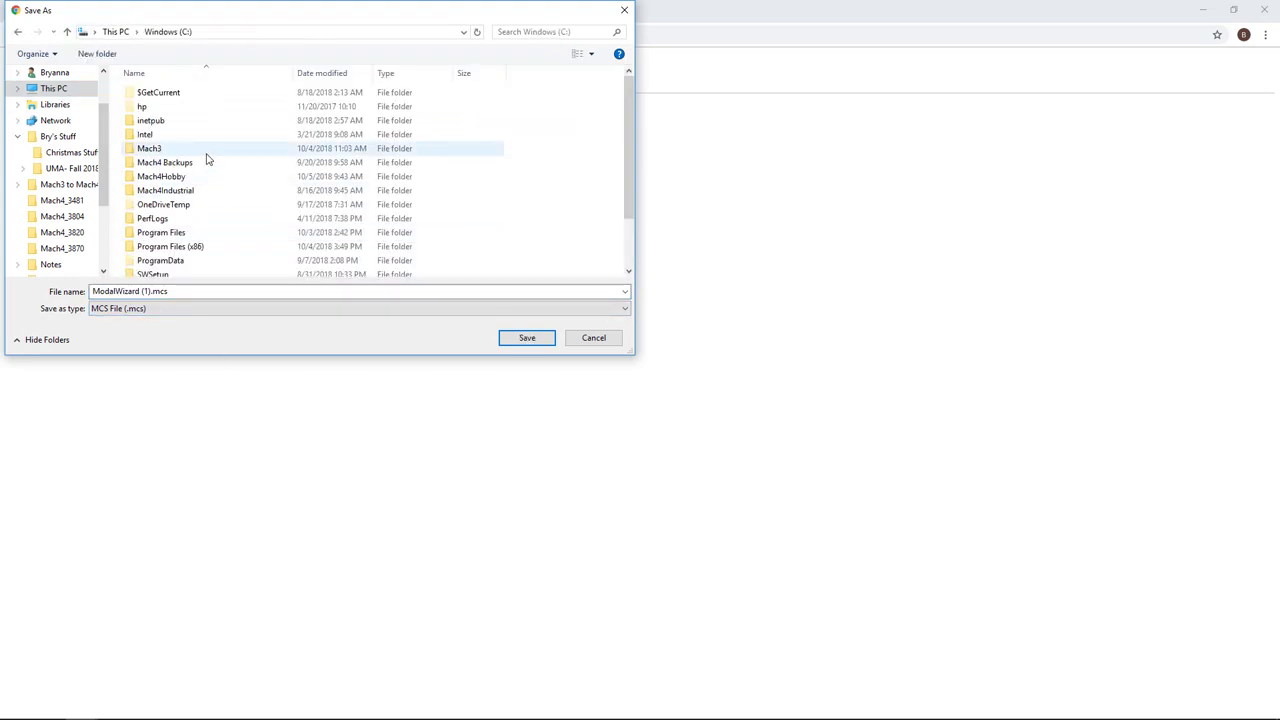
pyautogui.doubleClick(177, 177)
pyautogui.doubleClick(189, 246)
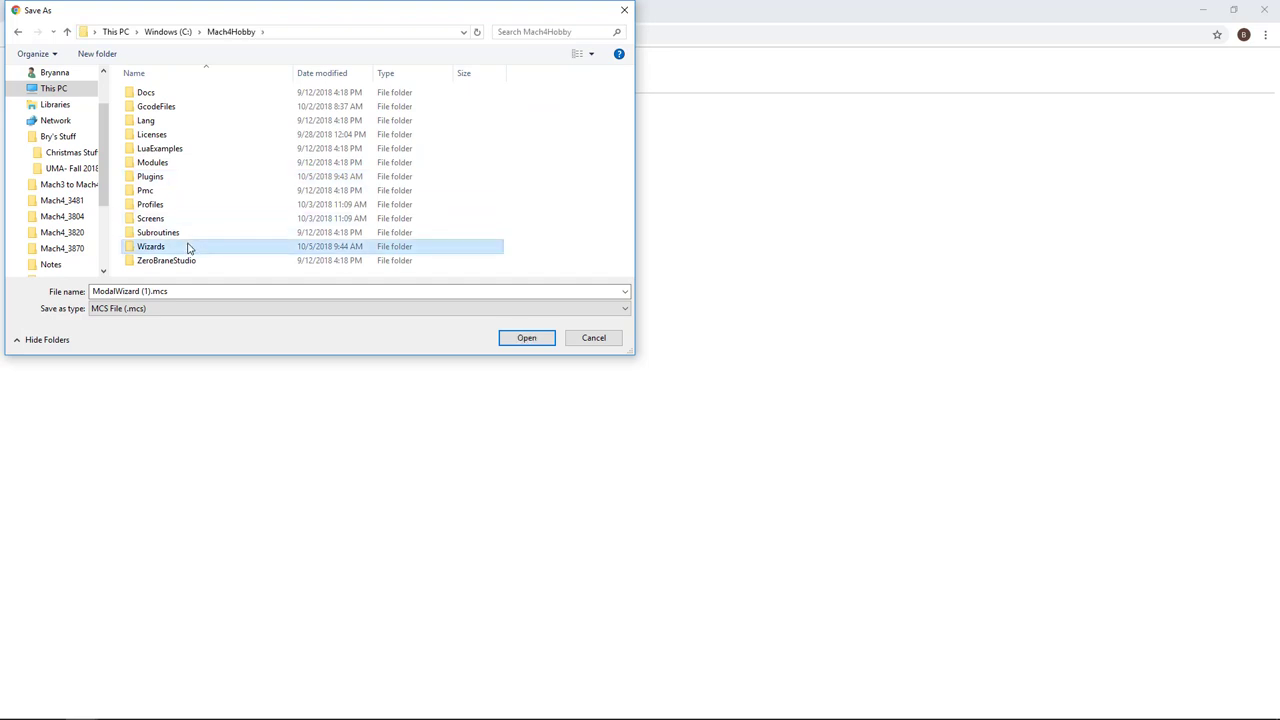
pyautogui.scroll(-1, 214, 223)
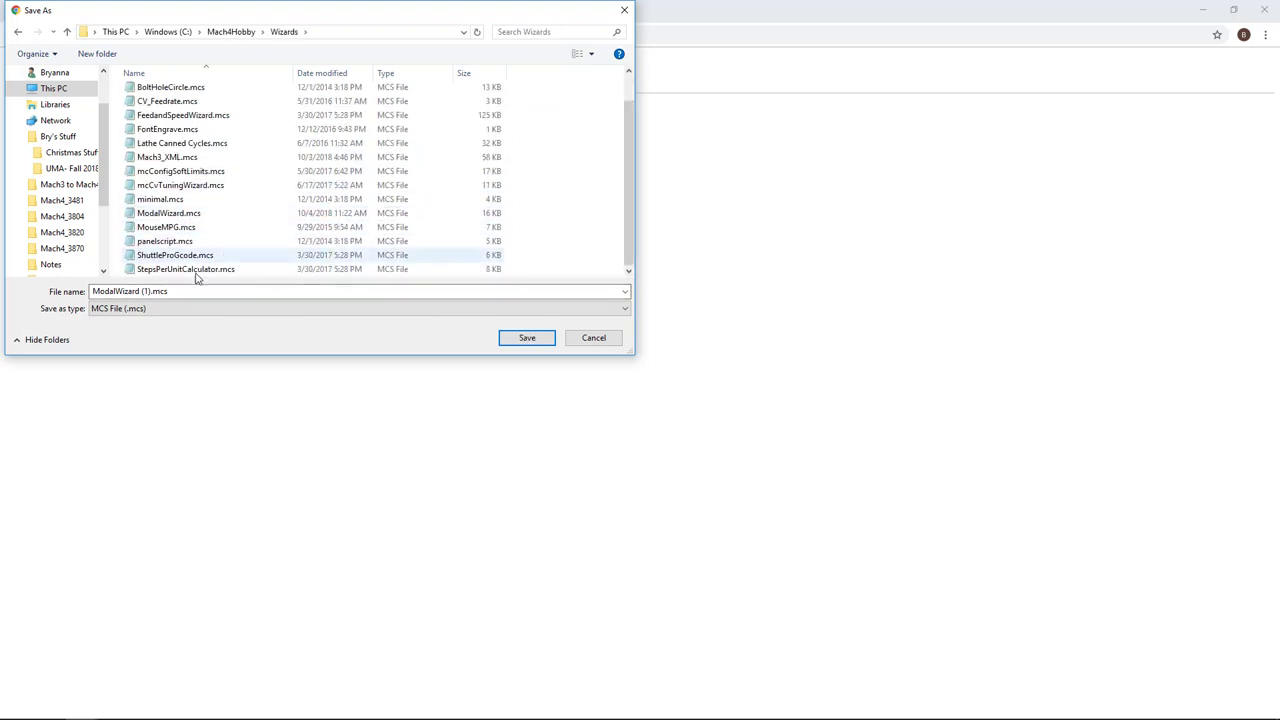